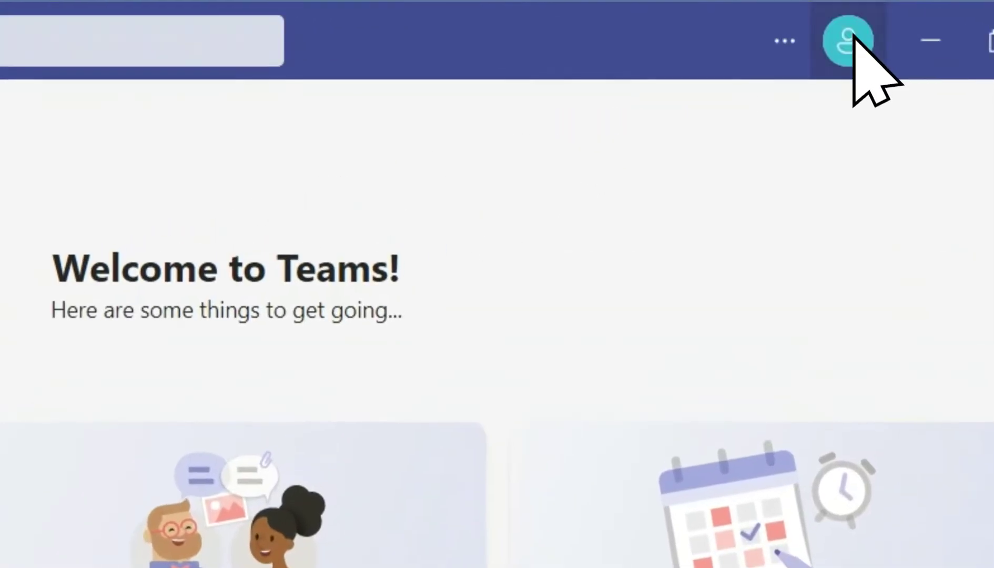
# Change the personal account's presence status to Available from the profile options
pyautogui.click(882, 21)
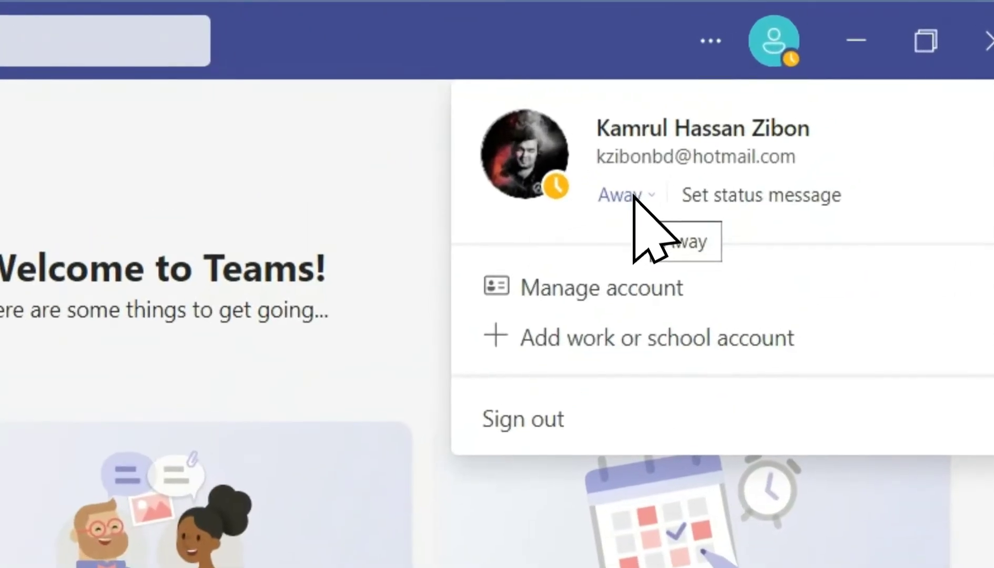
pyautogui.click(821, 83)
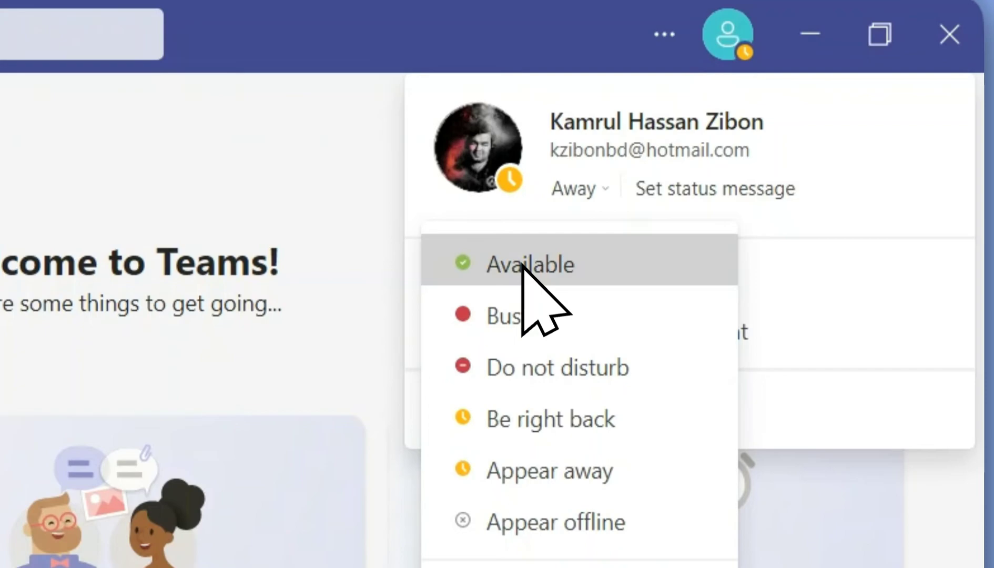
pyautogui.click(802, 113)
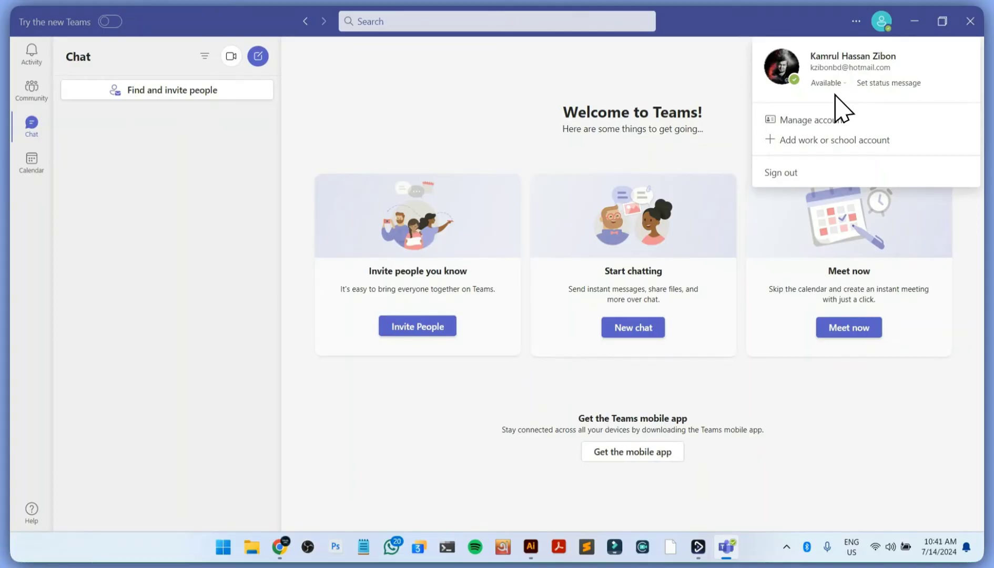
# Switch to Teams in Chrome and open the duration settings for the university account's presence status
pyautogui.moveTo(284, 548)
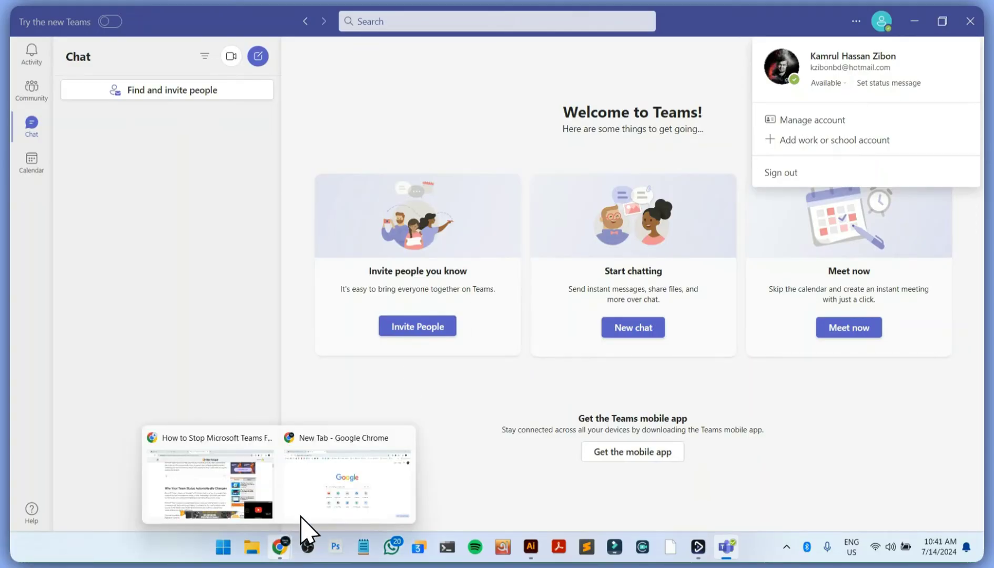
pyautogui.click(312, 473)
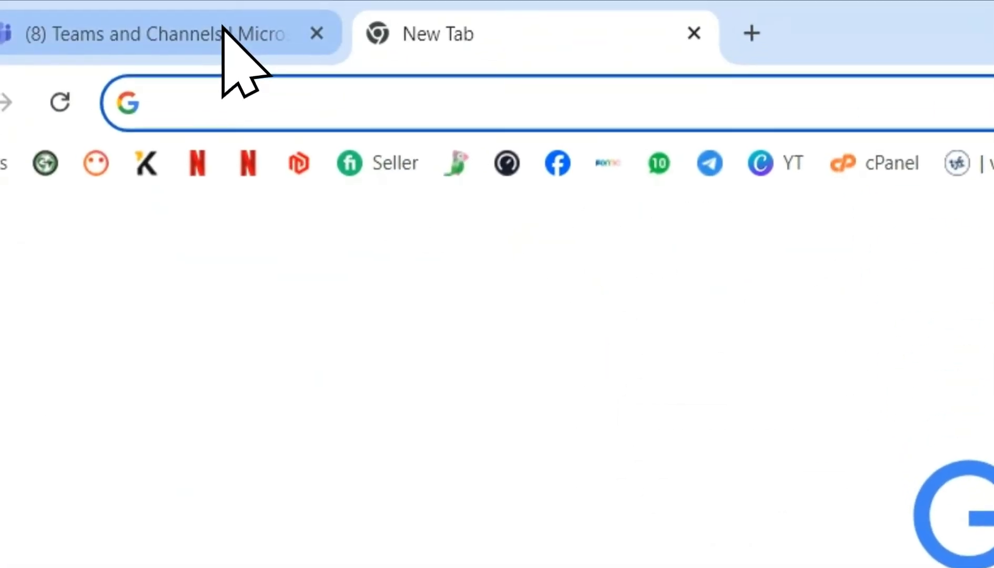
pyautogui.click(222, 26)
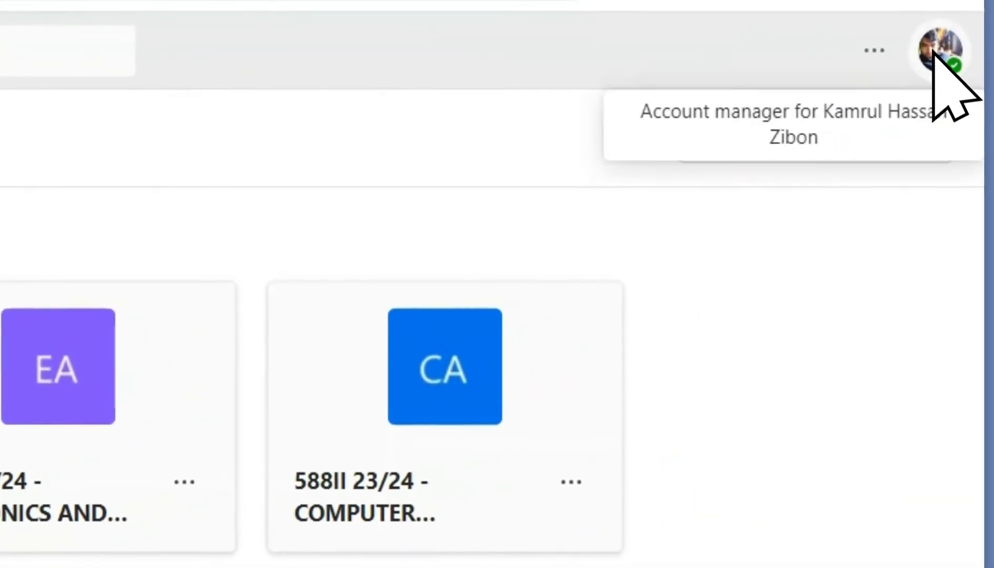
pyautogui.click(935, 52)
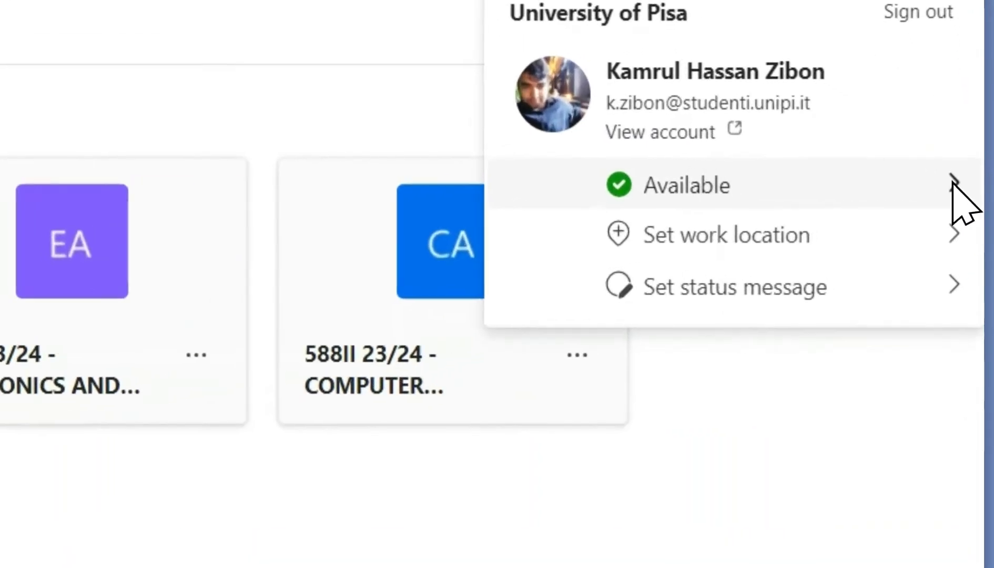
pyautogui.click(972, 180)
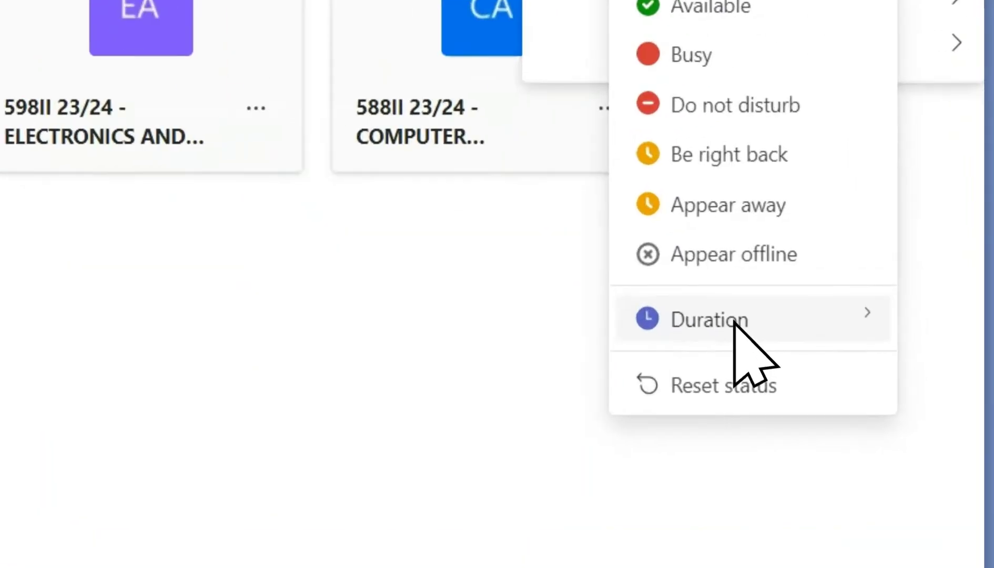
pyautogui.click(875, 344)
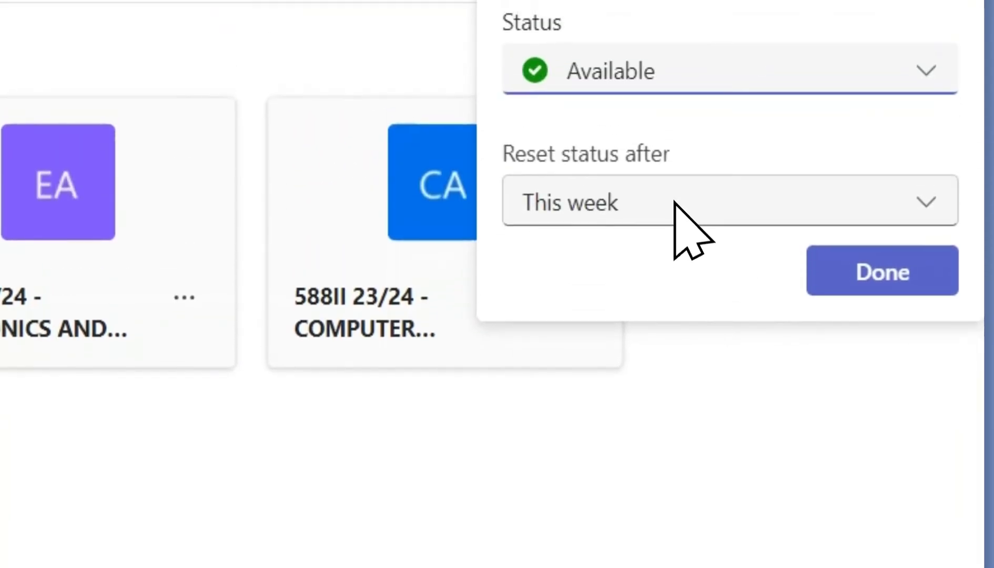
# Set the Available status to reset after a custom date of Tue May 13 2025, and save it
pyautogui.click(679, 108)
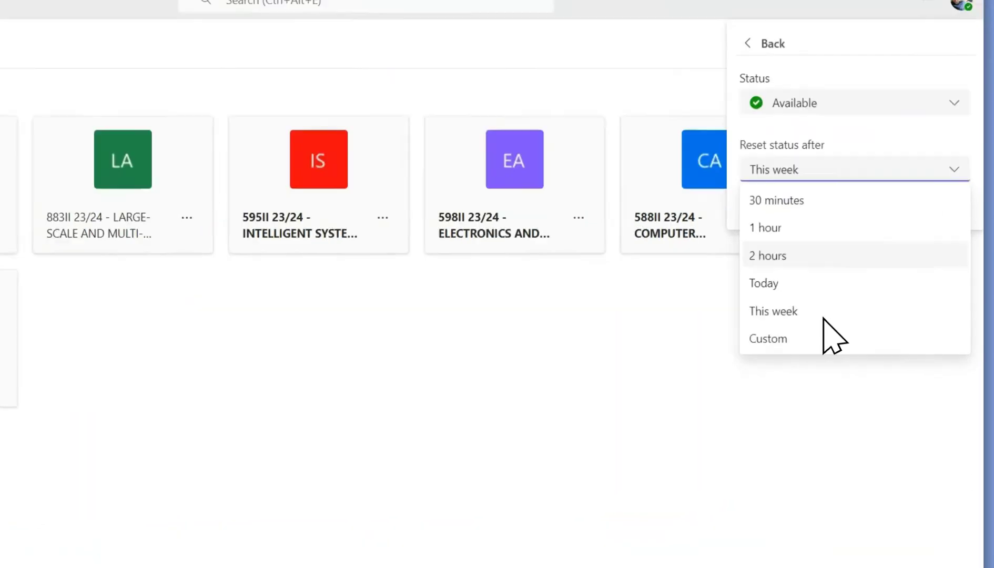
pyautogui.click(842, 348)
pyautogui.click(660, 36)
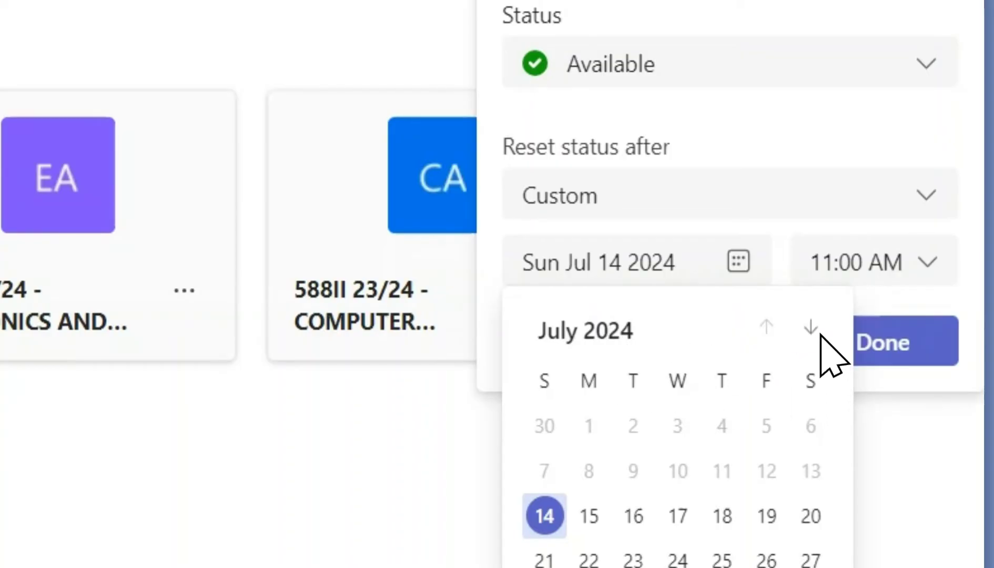
pyautogui.click(818, 332)
pyautogui.click(818, 331)
pyautogui.click(819, 332)
pyautogui.click(818, 332)
pyautogui.click(818, 332)
pyautogui.click(819, 331)
pyautogui.click(819, 331)
pyautogui.click(812, 328)
pyautogui.click(811, 328)
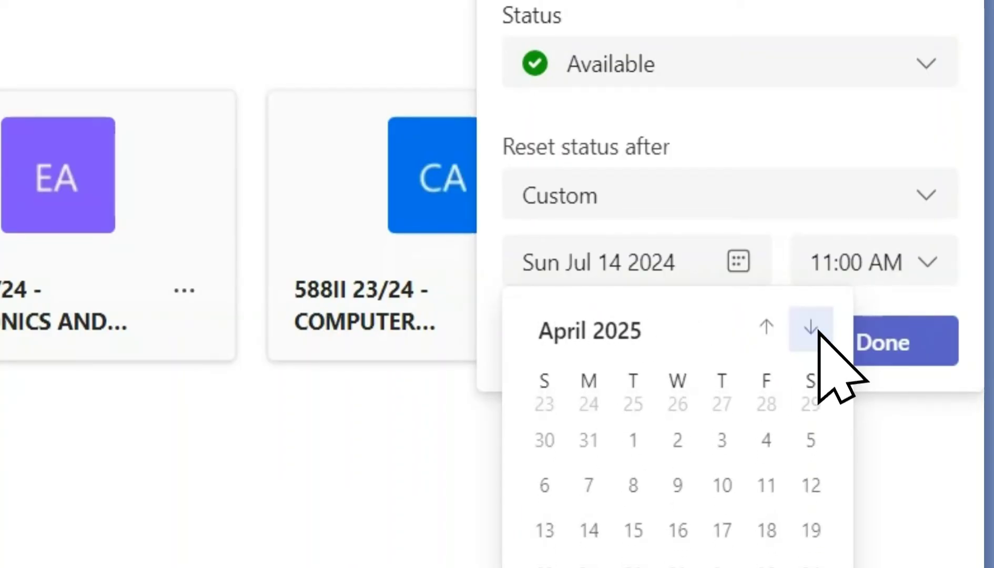
pyautogui.click(812, 329)
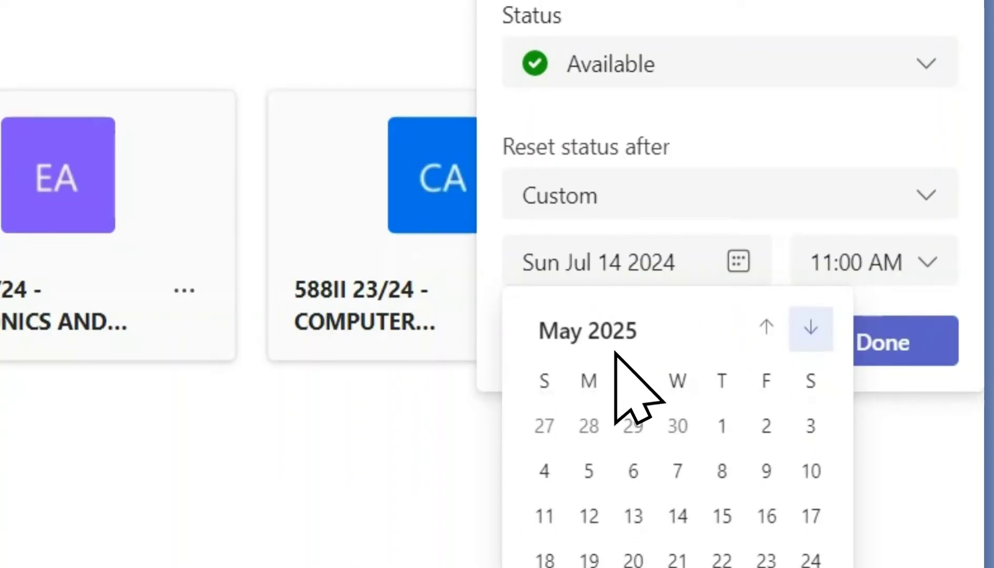
pyautogui.click(634, 516)
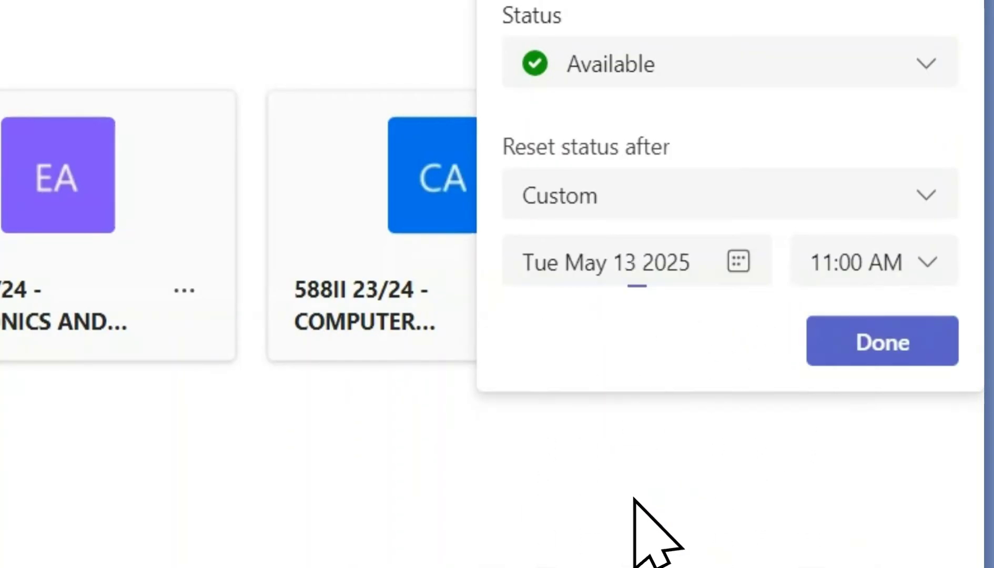
pyautogui.click(877, 346)
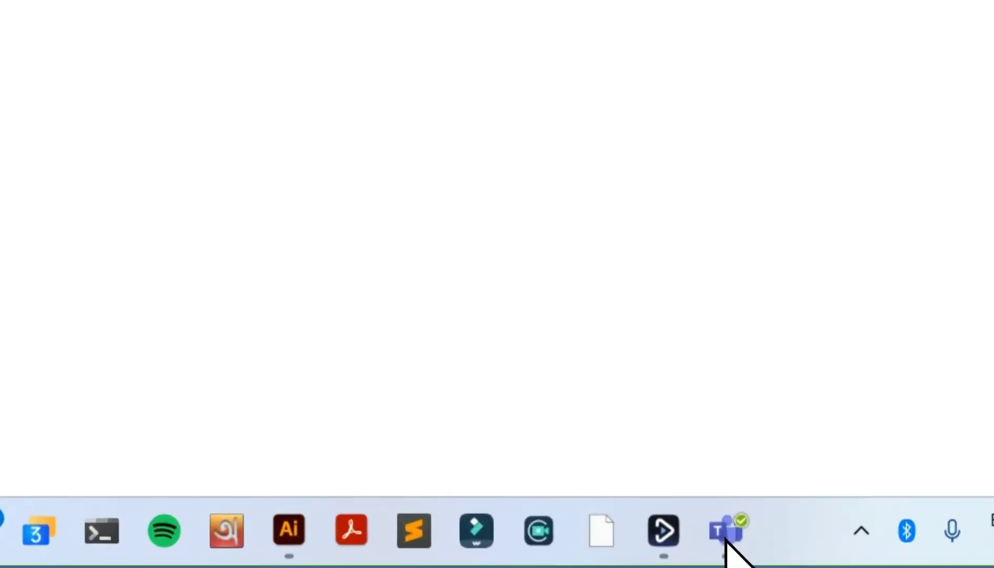
# Switch back to the Teams desktop app and write the status message "✅ Available" with the check mark emoji
pyautogui.moveTo(728, 550)
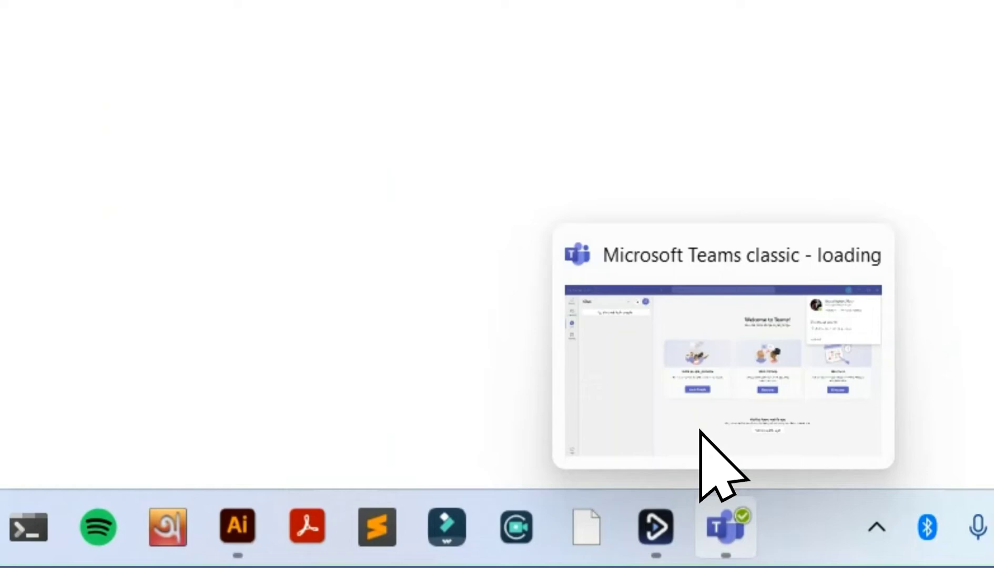
pyautogui.click(718, 521)
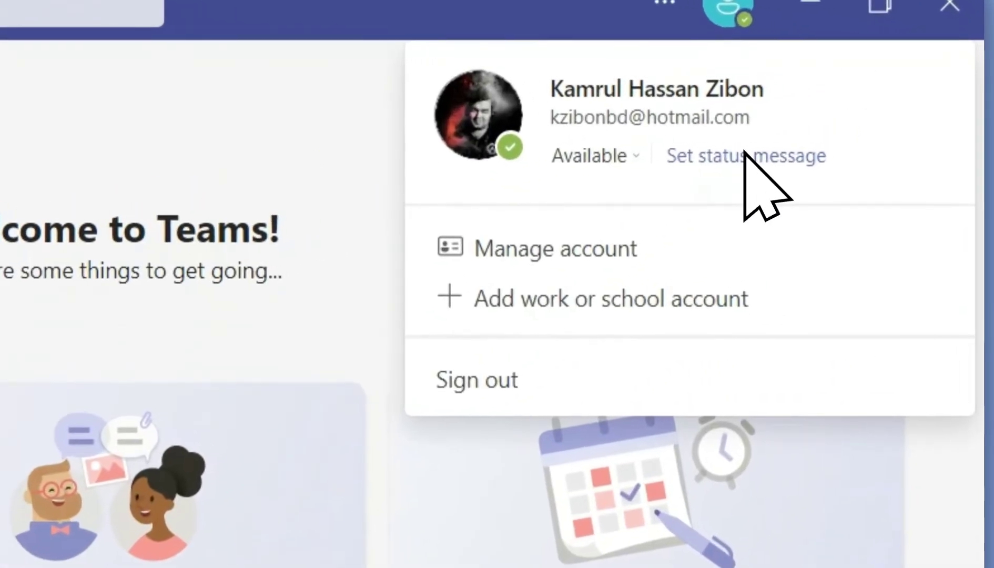
pyautogui.click(888, 84)
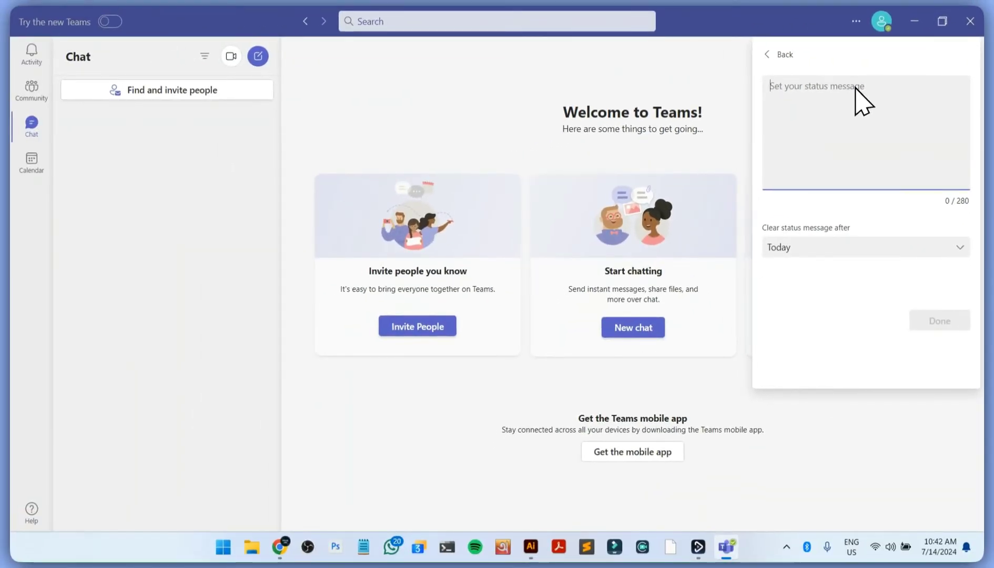
pyautogui.press('super+period')
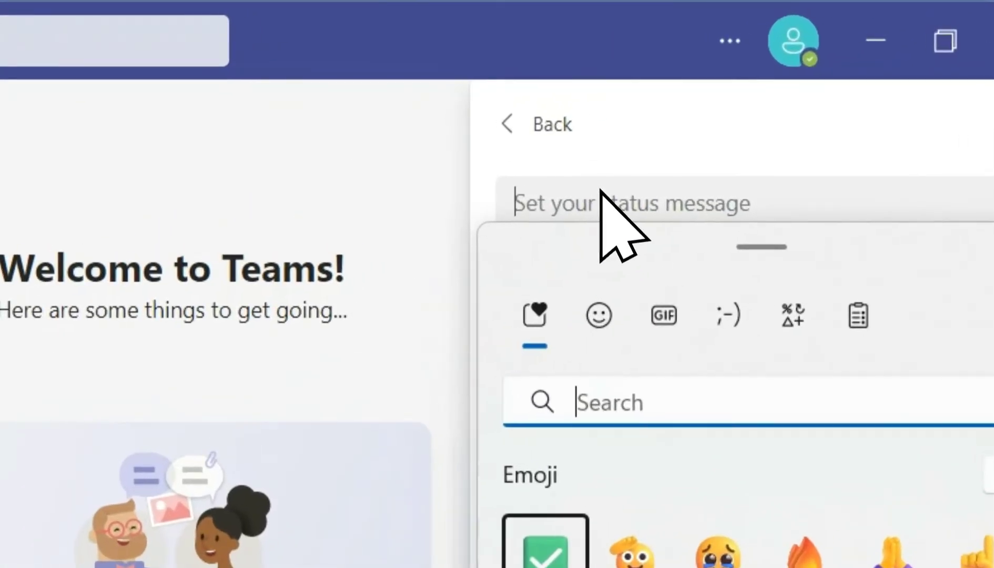
pyautogui.press('Escape')
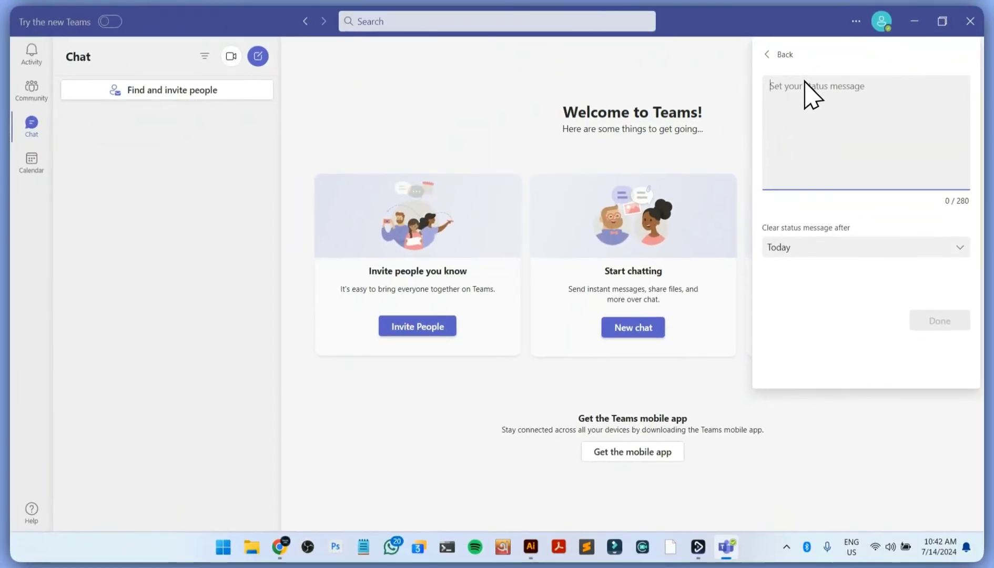
pyautogui.press('super+period')
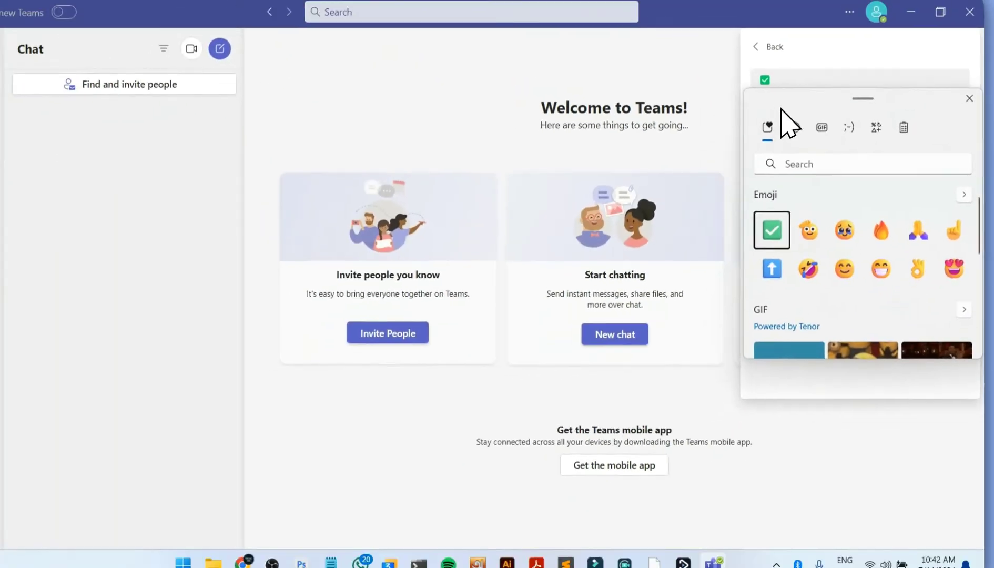
pyautogui.press('Return')
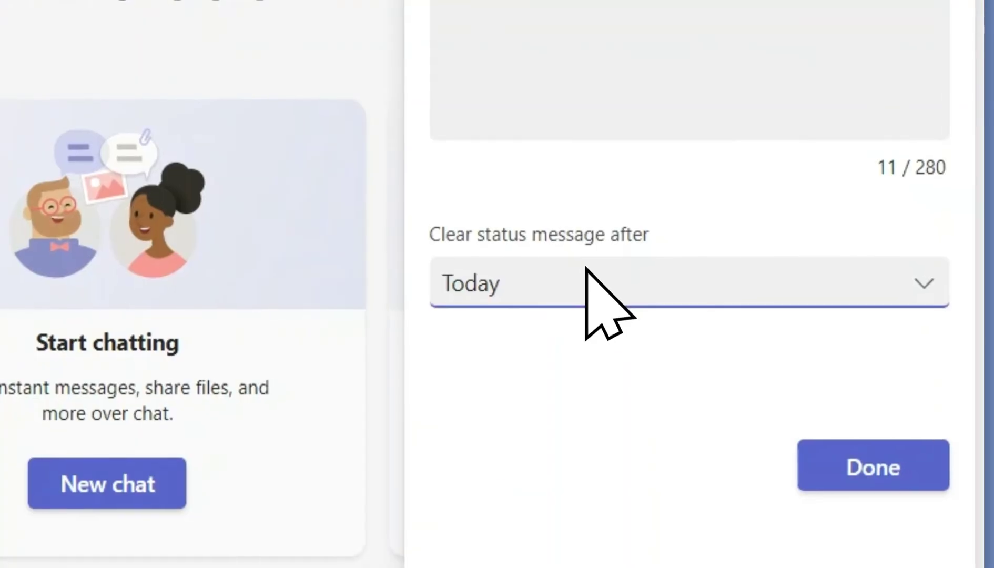
# Set the status message to clear Never and save it
pyautogui.click(833, 242)
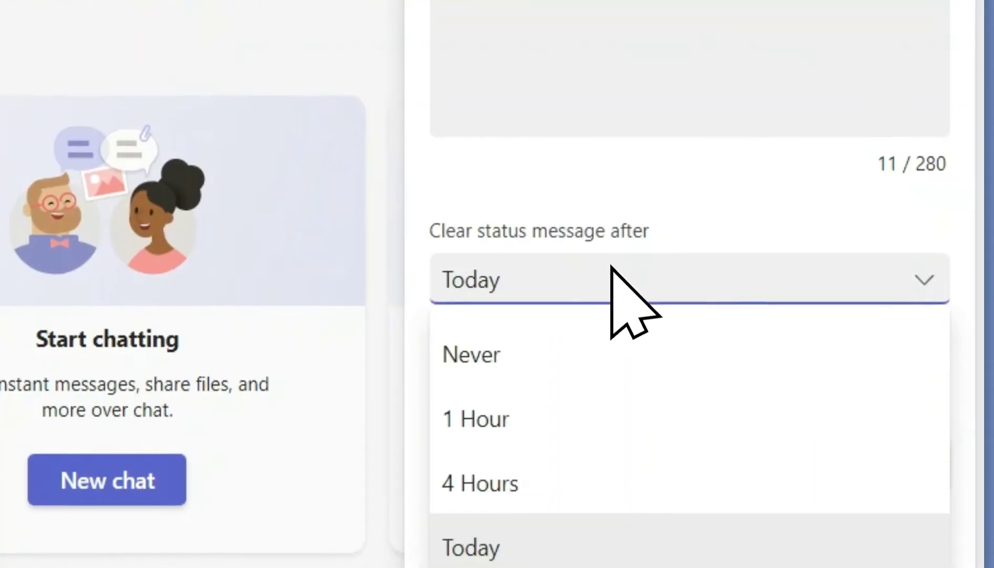
pyautogui.click(515, 363)
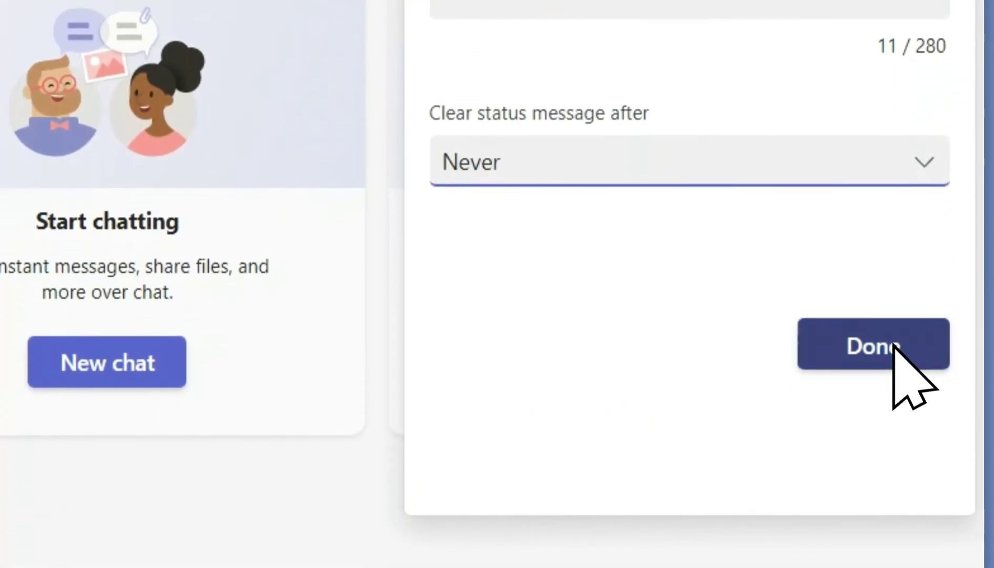
pyautogui.click(895, 457)
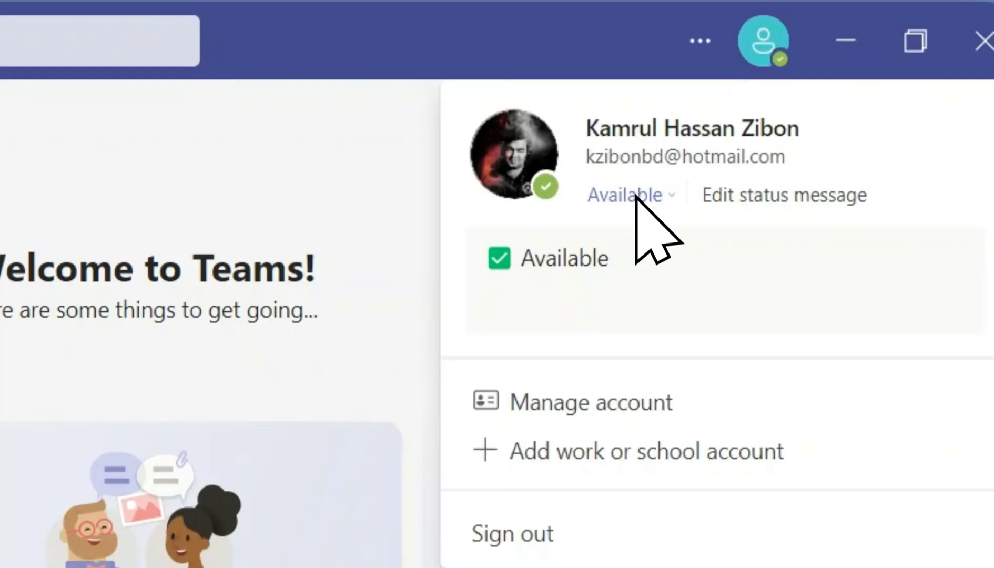
pyautogui.click(830, 84)
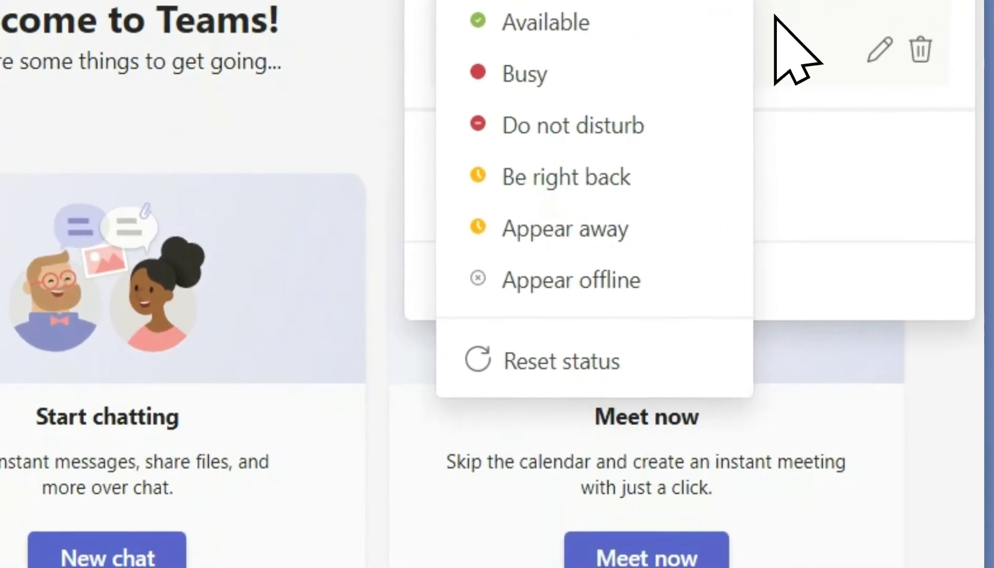
pyautogui.click(565, 281)
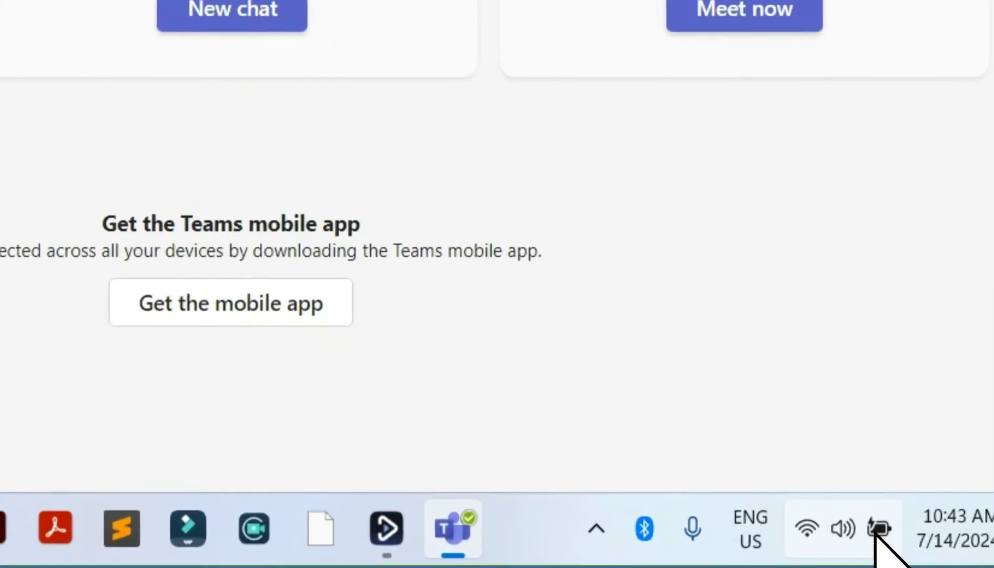
# Examine the Screen and sleep timeouts in the Windows Power & battery settings, then return to Teams
pyautogui.rightClick(878, 528)
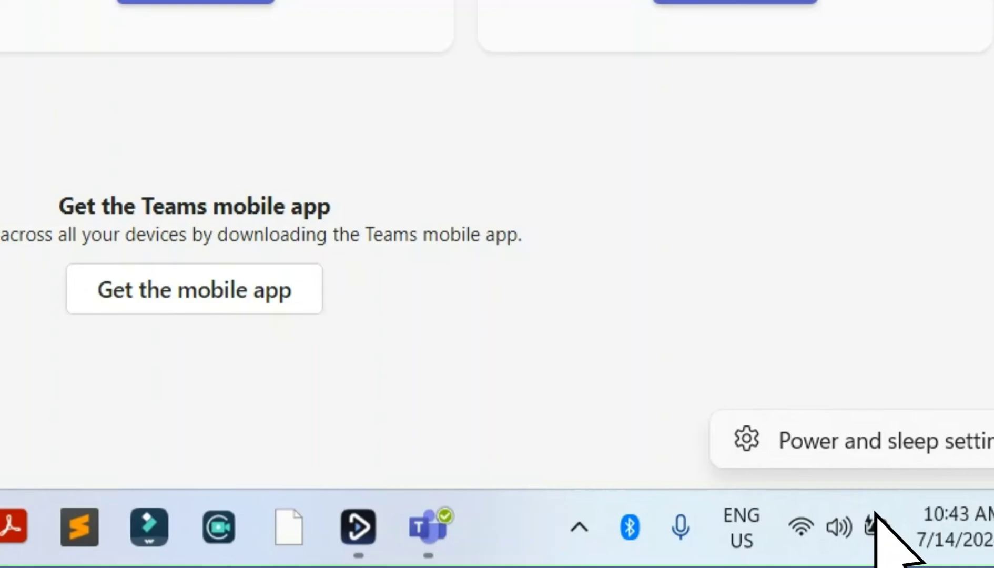
pyautogui.click(945, 444)
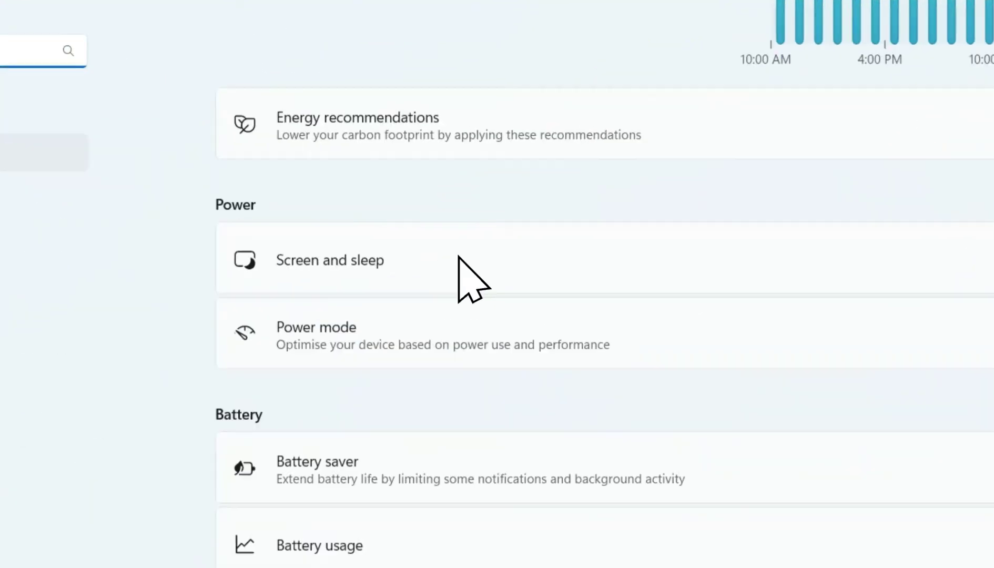
pyautogui.click(709, 291)
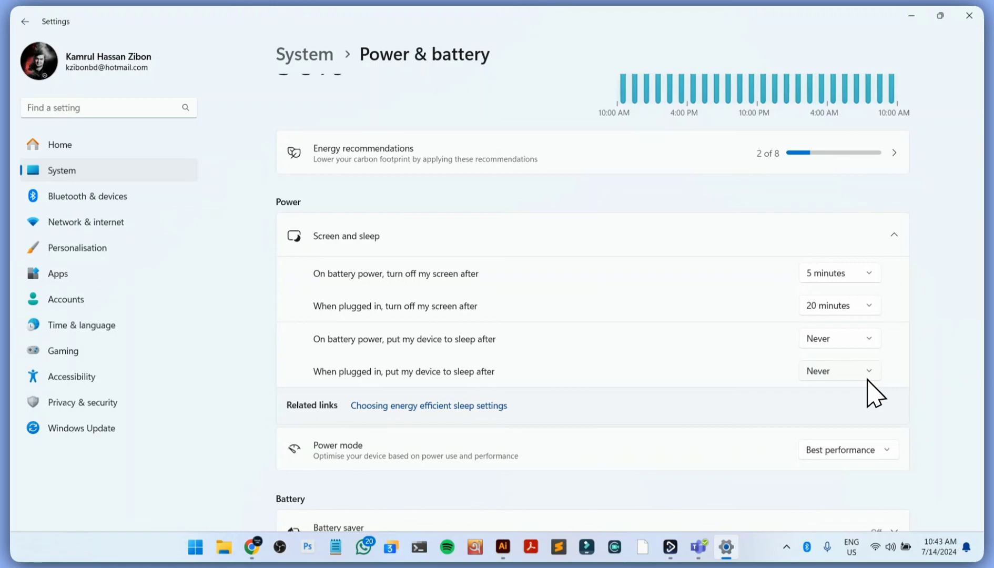
pyautogui.click(699, 549)
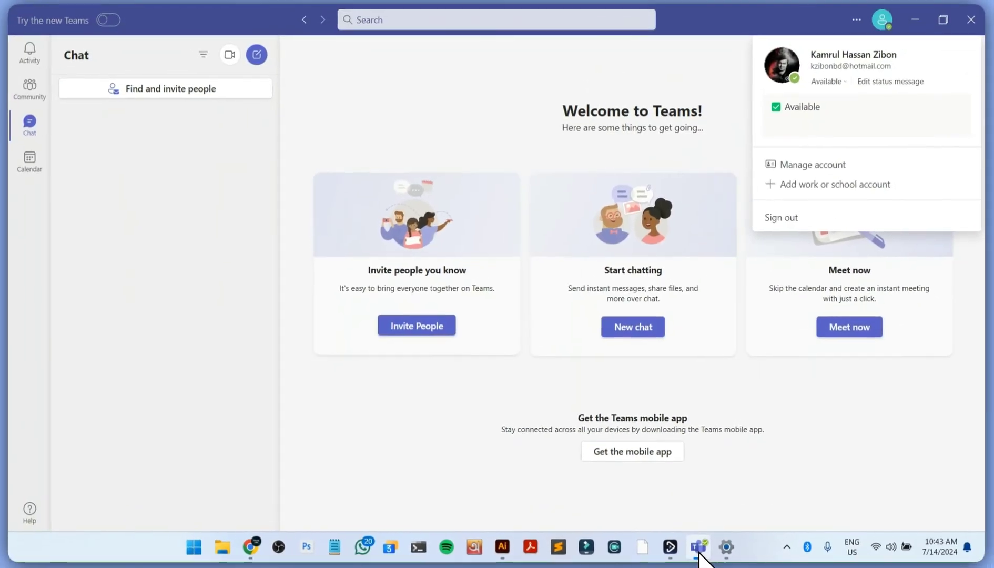